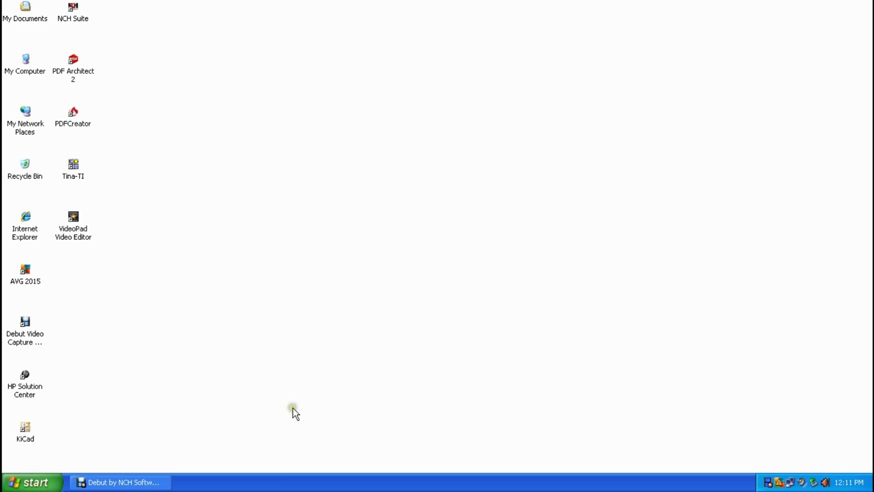
# Step: Bring up the Turn Off Computer shutdown options from Start, then cancel without shutting down
pyautogui.click(35, 483)
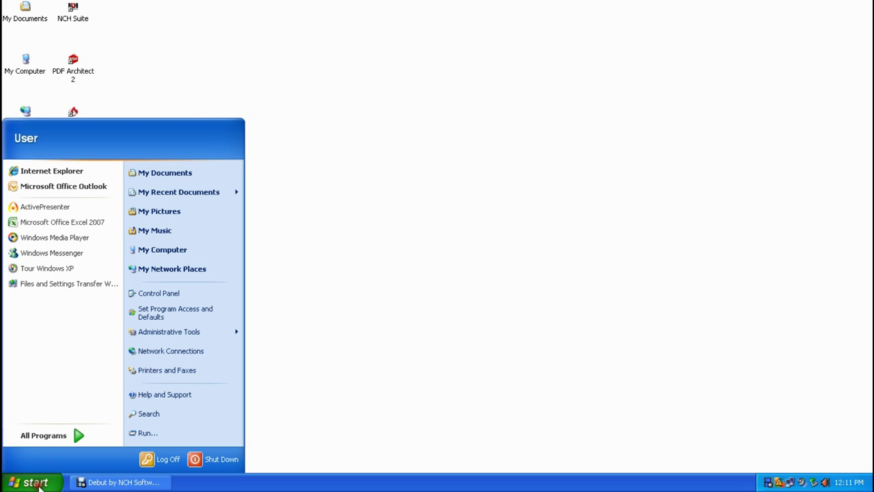
pyautogui.click(221, 459)
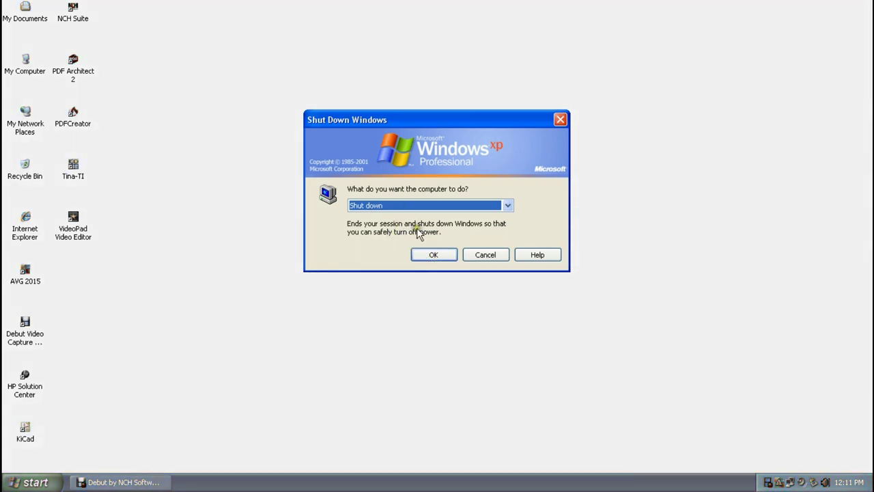
pyautogui.click(509, 206)
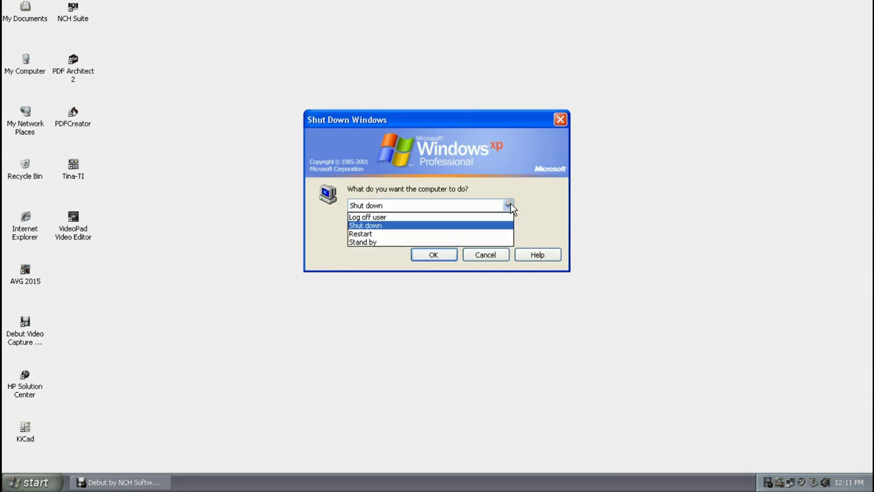
pyautogui.click(509, 206)
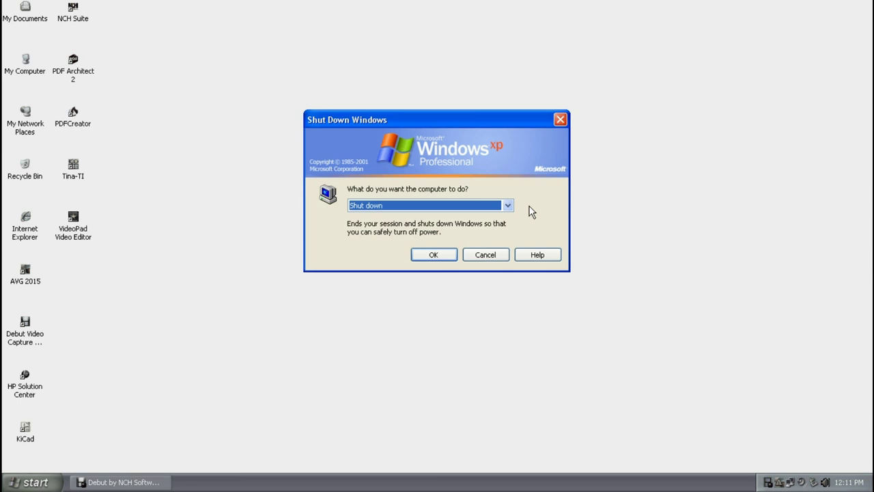
pyautogui.click(485, 253)
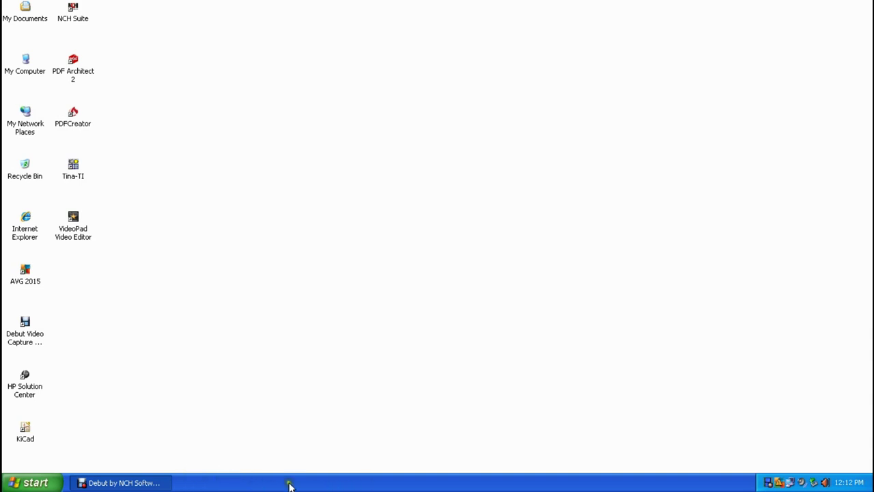
# Step: Enable the Quick Launch toolbar from the taskbar's Toolbars menu
pyautogui.rightClick(189, 483)
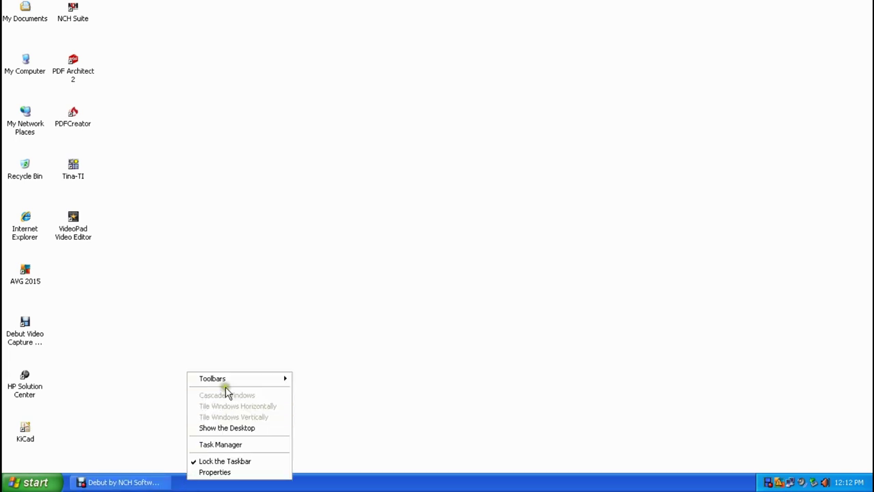
pyautogui.moveTo(232, 383)
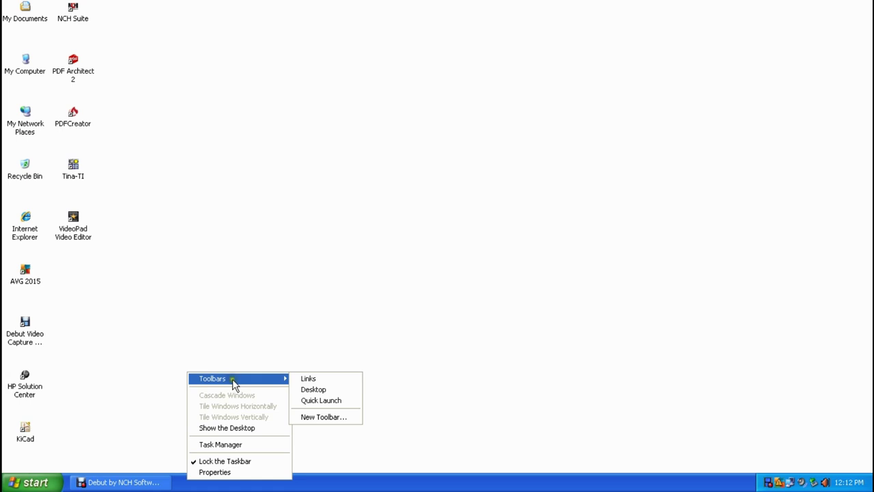
pyautogui.click(321, 401)
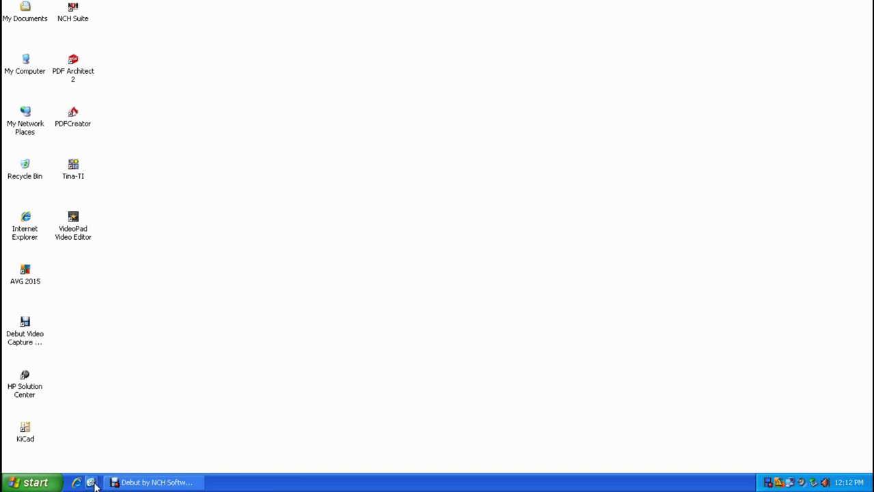
# Step: Uncheck Lock the Taskbar in the taskbar's right-click menu
pyautogui.rightClick(228, 486)
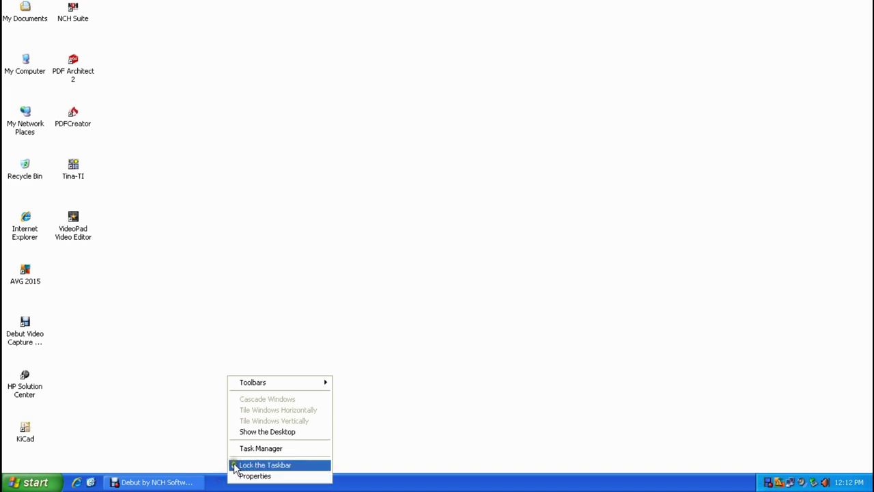
pyautogui.click(237, 462)
pyautogui.click(258, 466)
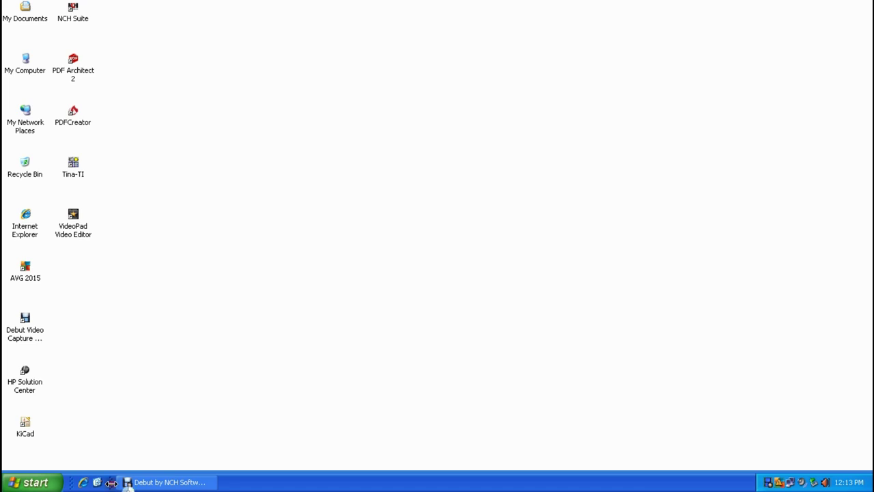
# Step: Drag the Quick Launch grip handle rightward to give it more room
pyautogui.moveTo(111, 482); pyautogui.dragTo(132, 483)
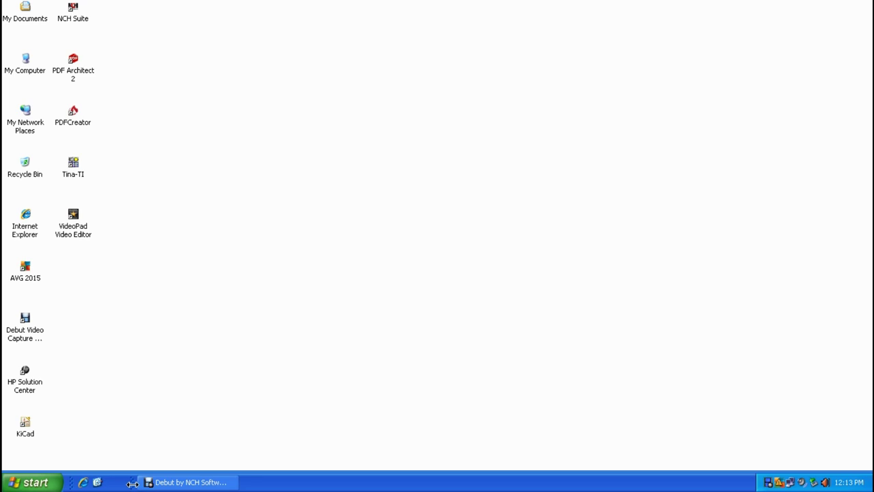
pyautogui.click(114, 398)
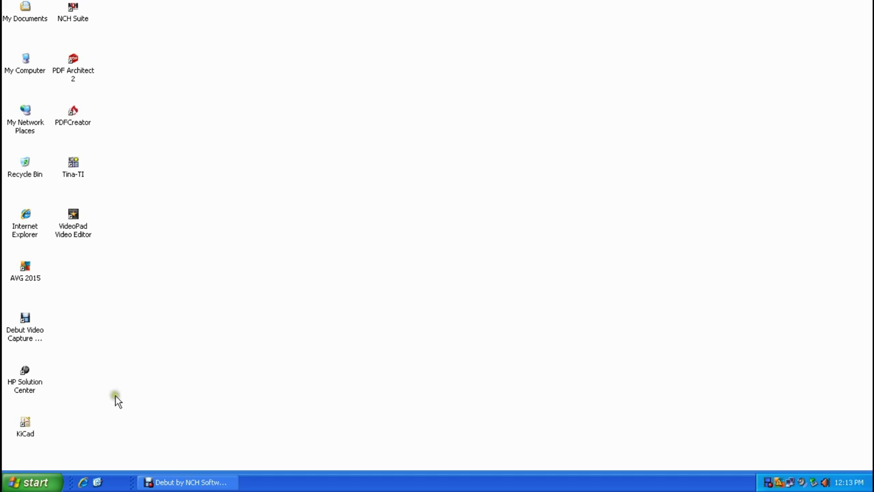
pyautogui.click(74, 390)
pyautogui.click(84, 365)
pyautogui.click(83, 408)
pyautogui.click(82, 406)
# Step: Choose New > Shortcut on the desktop to launch the Create Shortcut wizard
pyautogui.rightClick(82, 406)
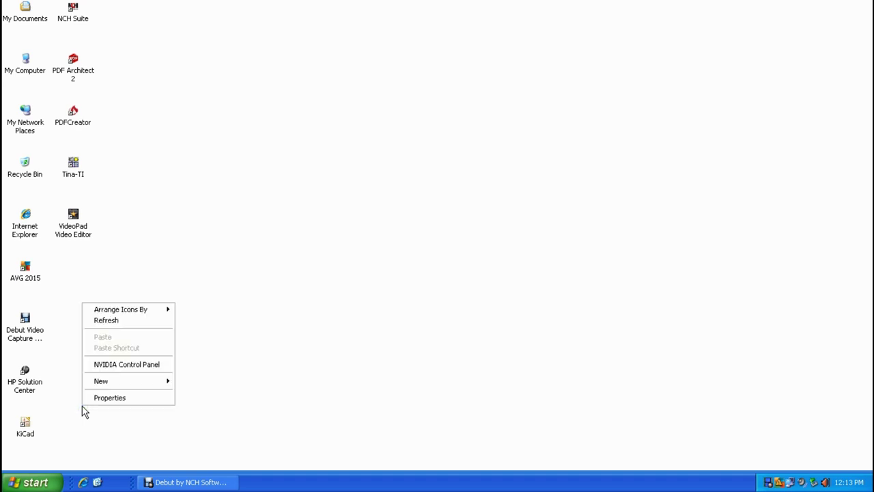
pyautogui.click(118, 381)
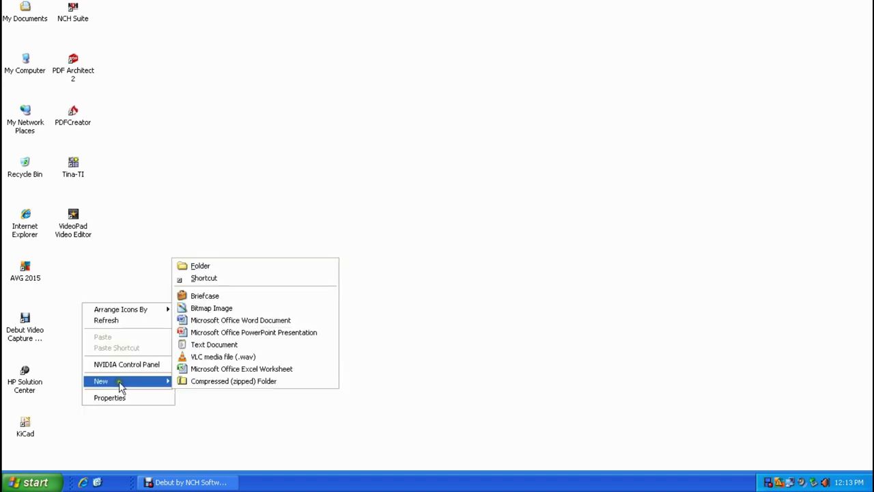
pyautogui.click(211, 282)
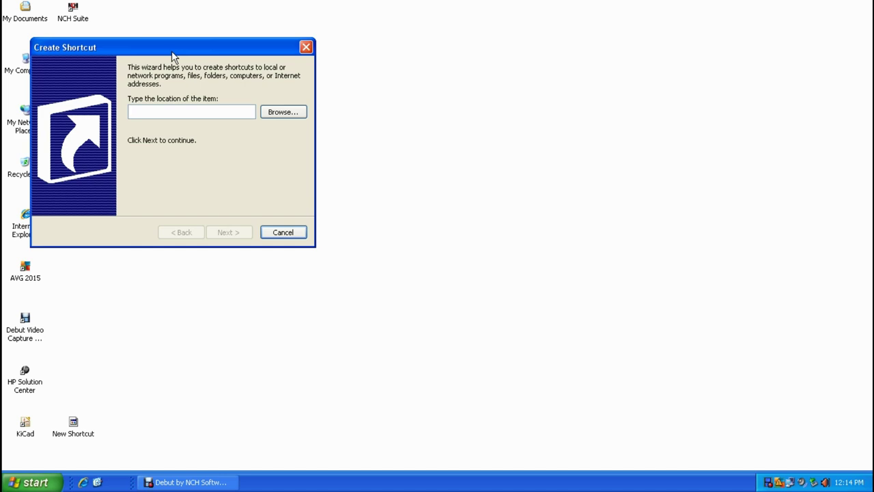
# Step: Create a shortcut targeting 'shutdown -s -t 00', name it shutdown, and finish the wizard
pyautogui.write('shutdown')
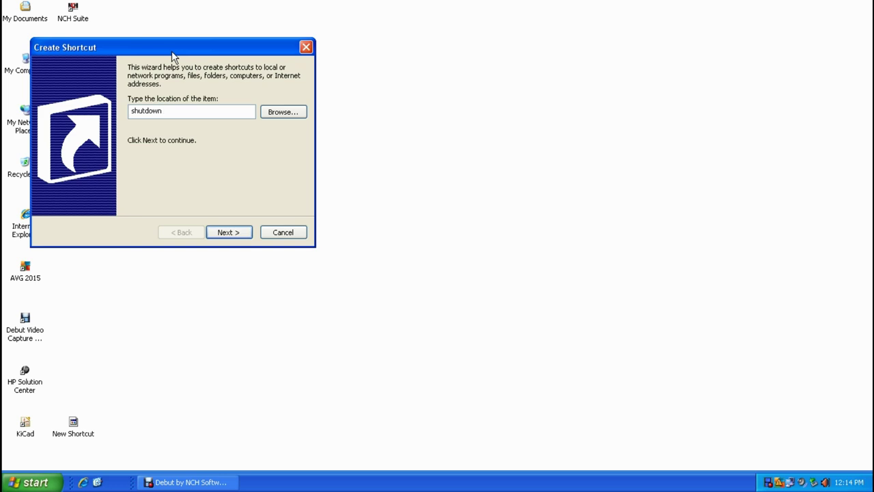
pyautogui.write('-s')
pyautogui.write('-t')
pyautogui.write('00')
pyautogui.click(228, 233)
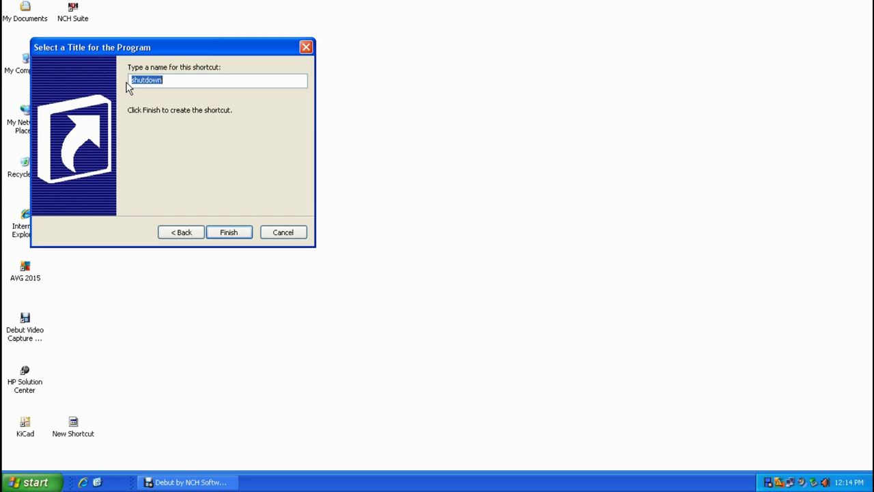
pyautogui.click(231, 233)
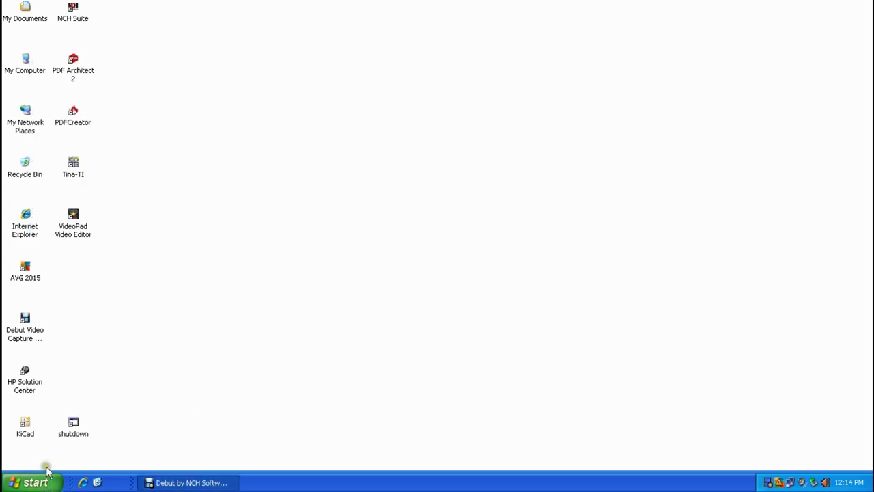
# Step: From the shutdown shortcut's Properties, open Change Icon and dismiss the 'contains no icons' warning
pyautogui.rightClick(77, 425)
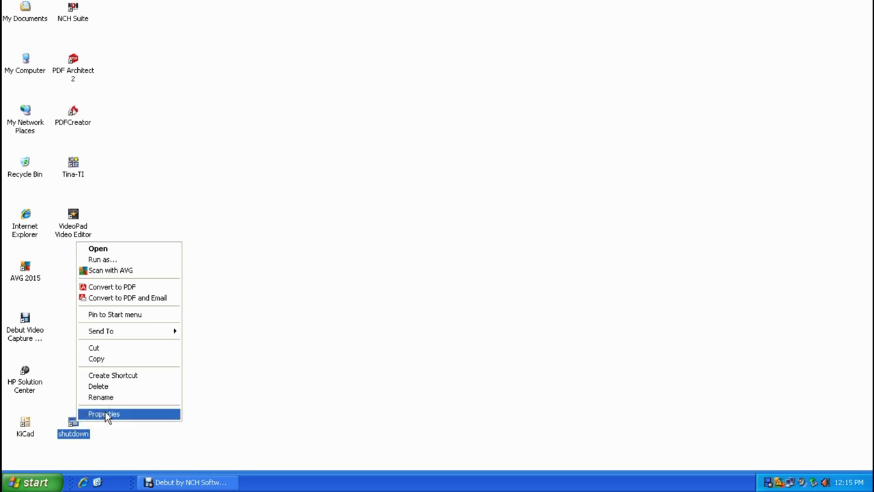
pyautogui.click(106, 413)
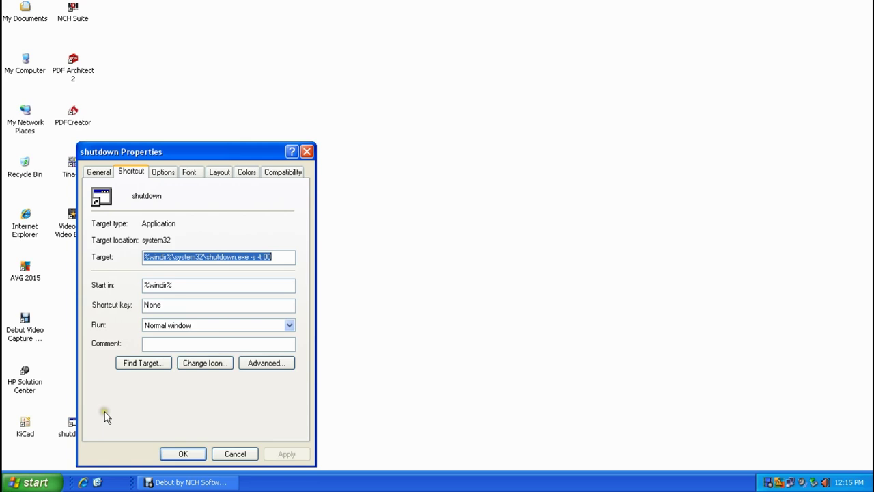
pyautogui.click(203, 364)
pyautogui.click(209, 369)
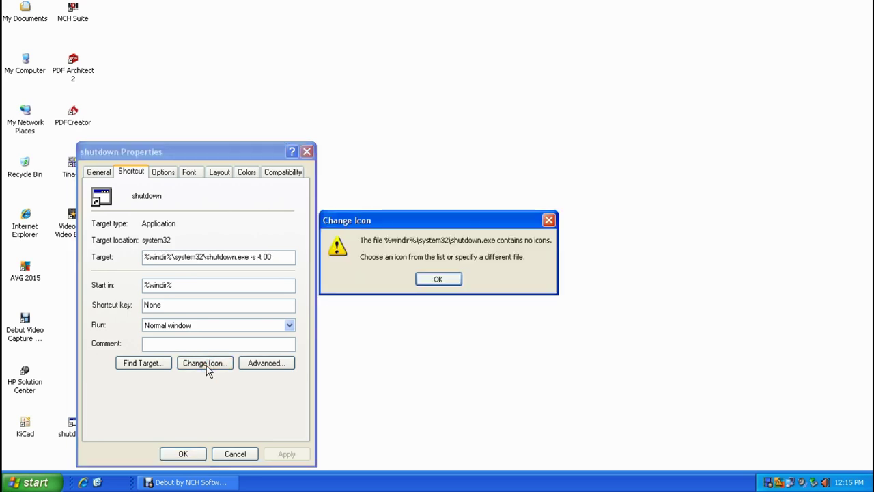
pyautogui.click(464, 229)
pyautogui.click(440, 278)
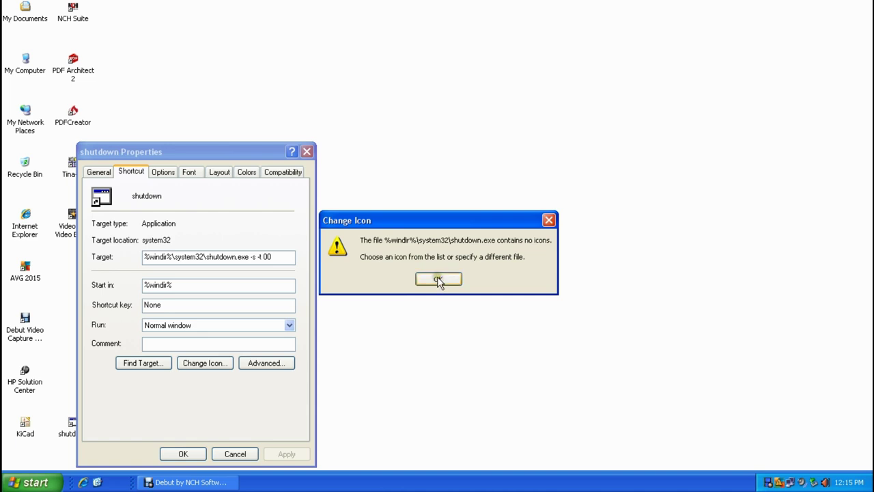
pyautogui.click(439, 278)
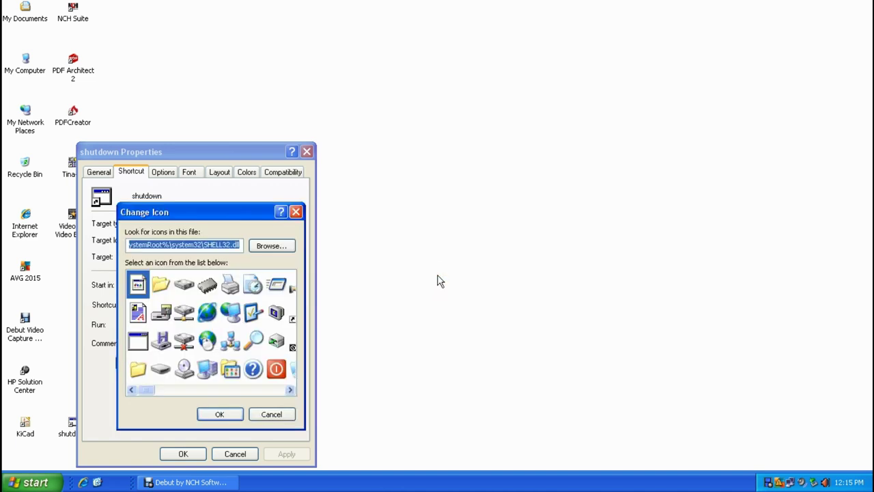
# Step: Pick the red power icon from the SHELL32.dll list and confirm both dialogs
pyautogui.click(291, 391)
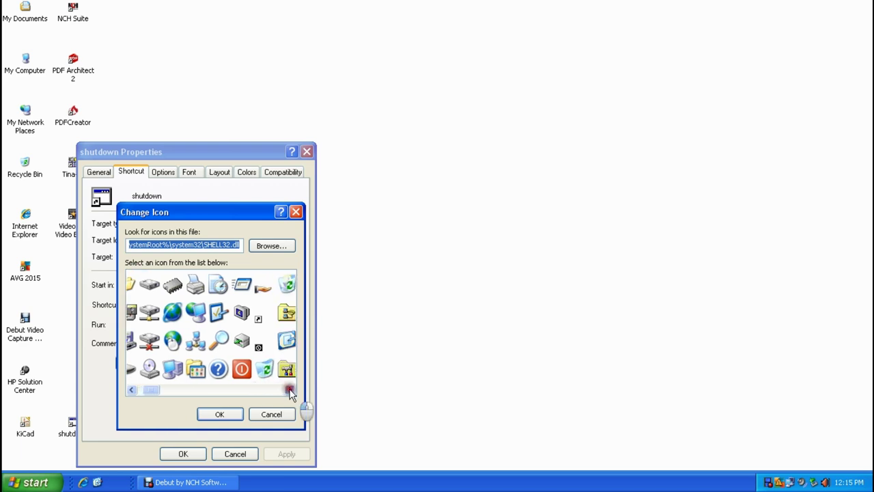
pyautogui.moveTo(291, 391); pyautogui.dragTo(291, 391)
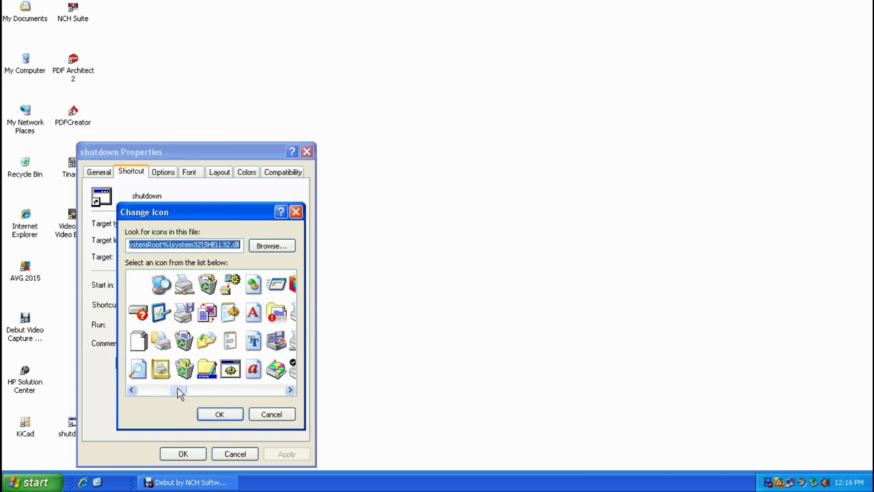
pyautogui.moveTo(177, 390); pyautogui.dragTo(177, 391)
pyautogui.moveTo(177, 391); pyautogui.dragTo(267, 391)
pyautogui.click(230, 370)
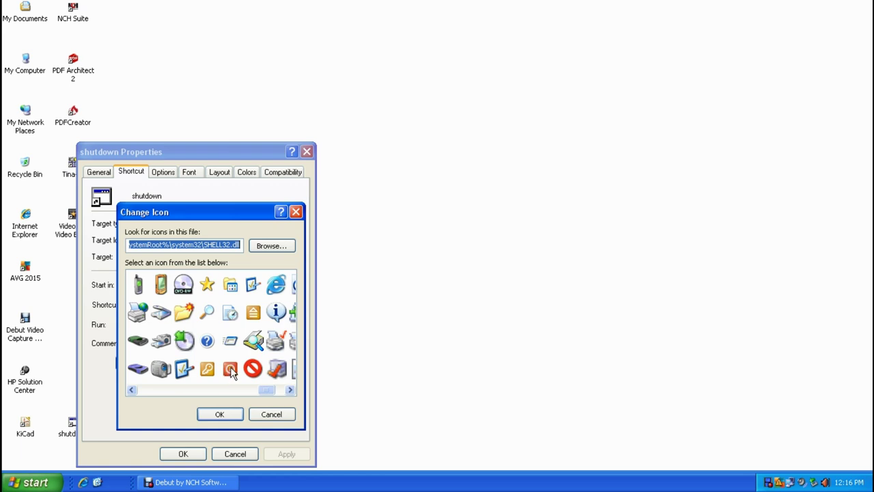
pyautogui.click(230, 370)
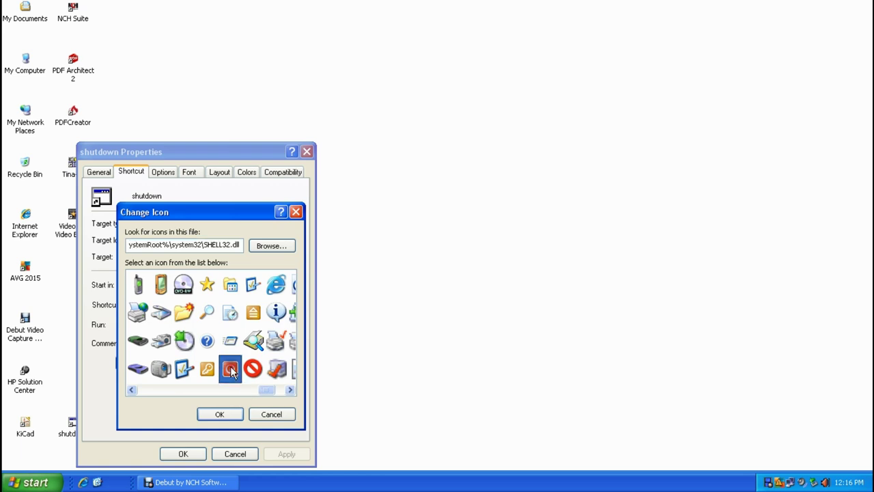
pyautogui.click(220, 415)
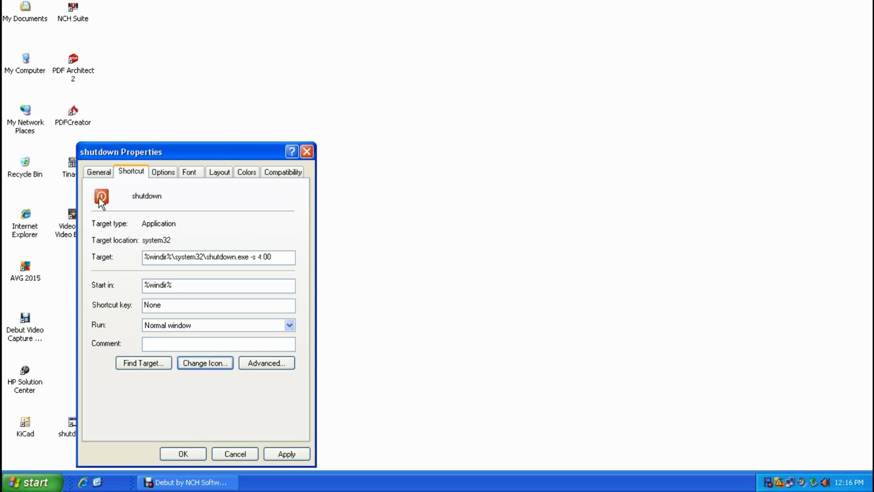
pyautogui.click(198, 455)
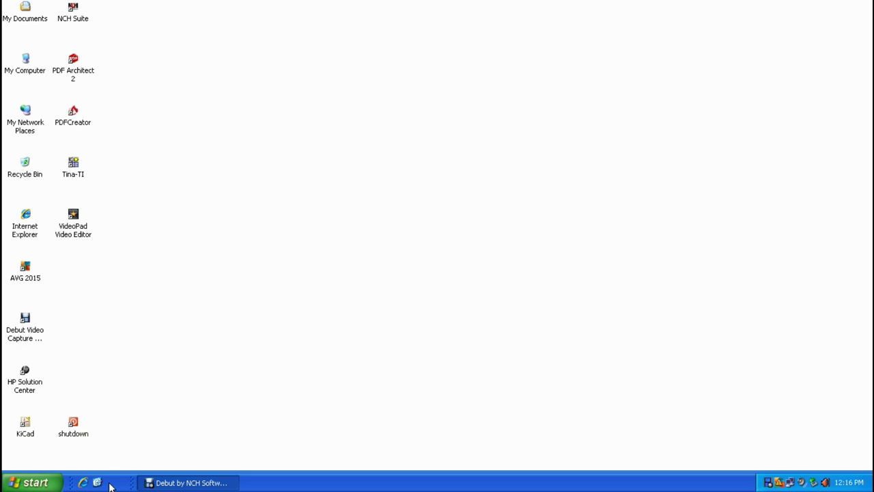
pyautogui.click(75, 425)
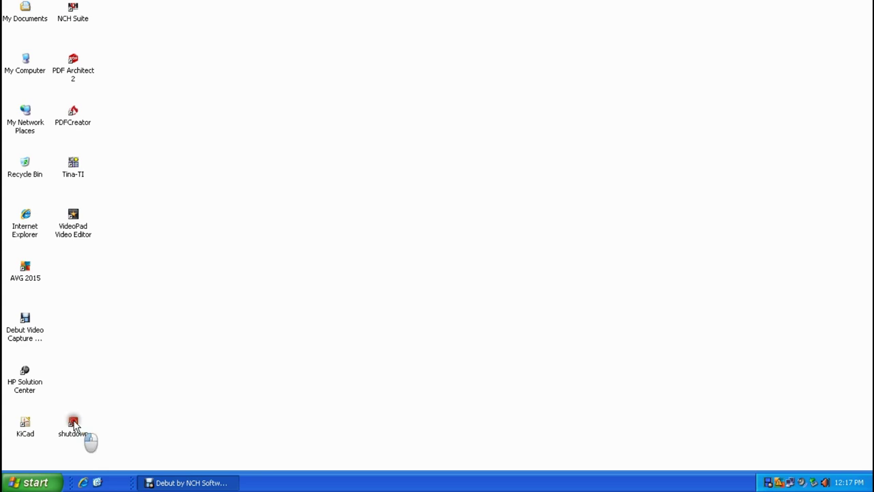
# Step: Drop the shutdown shortcut onto Quick Launch and widen the toolbar so its icon shows
pyautogui.moveTo(74, 425); pyautogui.dragTo(79, 482)
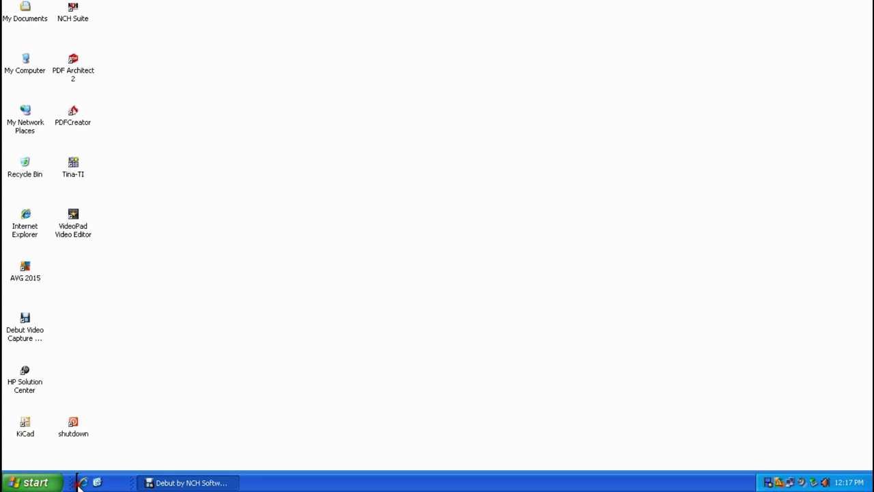
pyautogui.moveTo(77, 482); pyautogui.dragTo(78, 482)
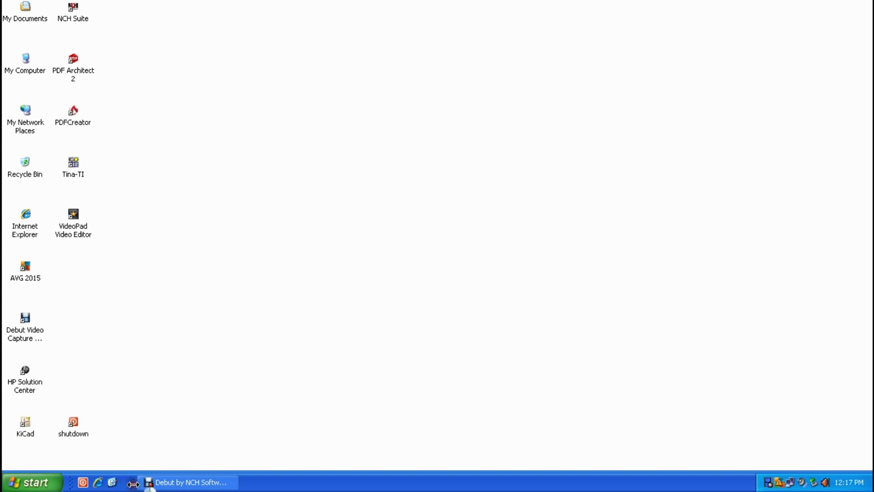
pyautogui.moveTo(133, 483); pyautogui.dragTo(120, 483)
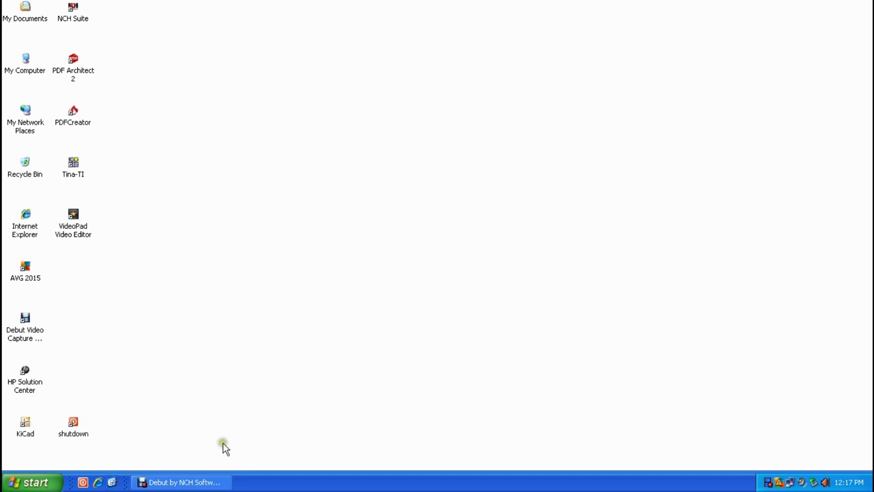
# Step: Check Lock the Taskbar from the taskbar's right-click menu
pyautogui.rightClick(246, 483)
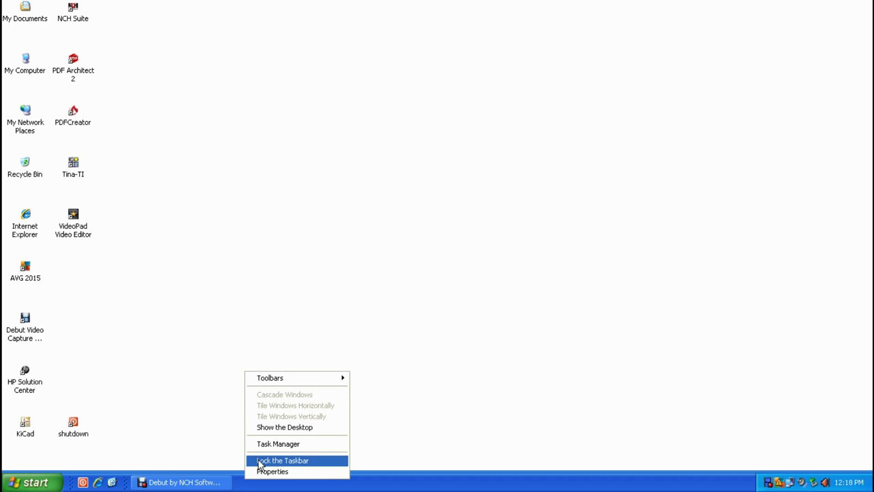
pyautogui.click(260, 463)
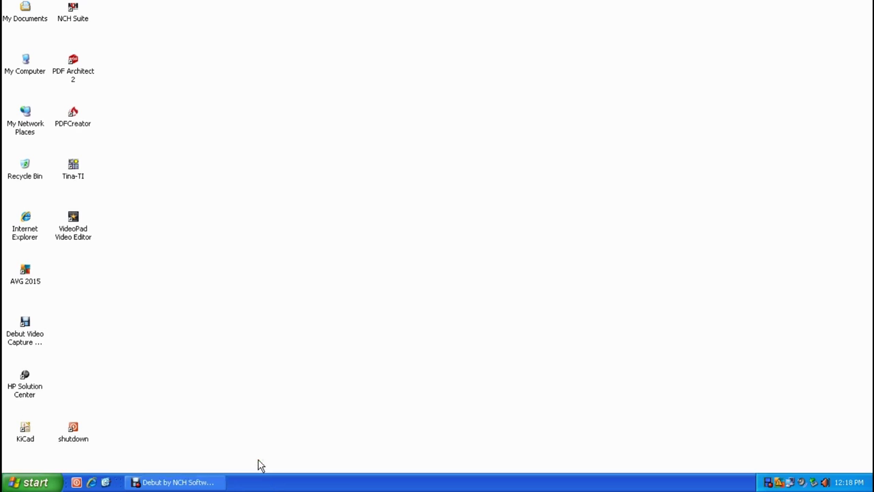